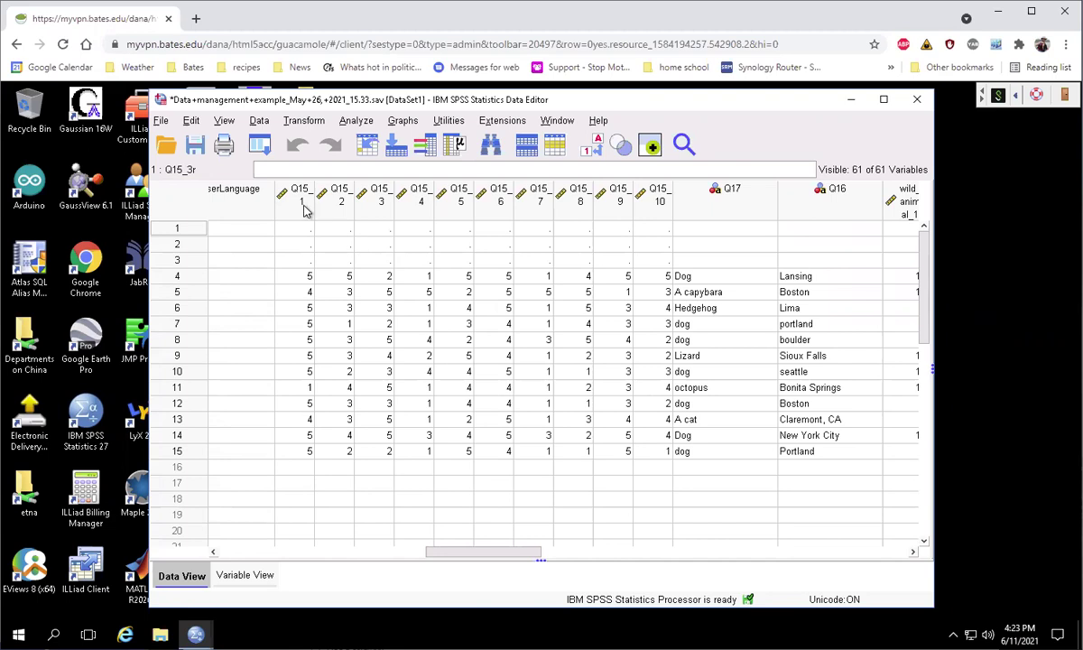
Examine the Q15_1 to Q15_10 items, the reverse-coded Q15_1r to Q15_3r variables, and the firsthalf_avg and secondhalf_sum scores in the data
click(305, 209)
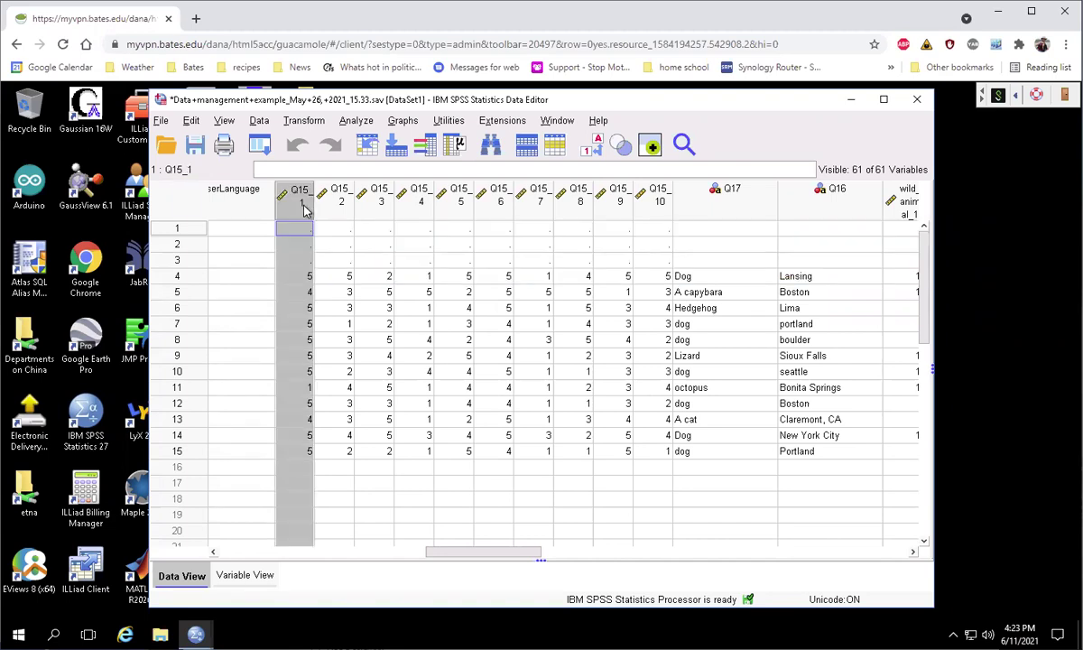
shift+click(654, 200)
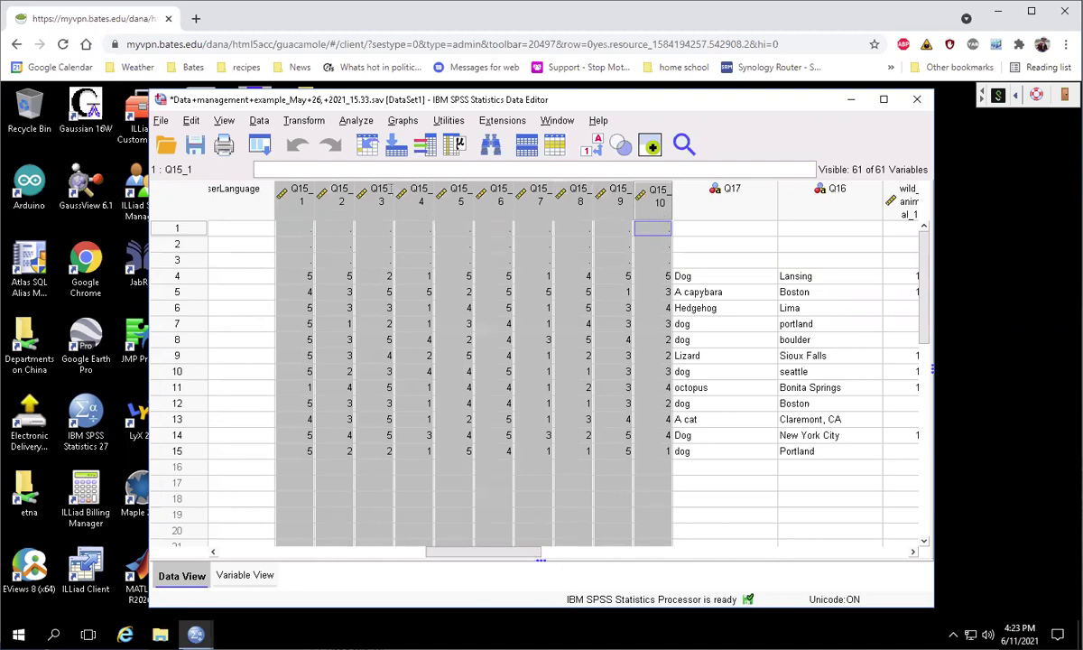
mouse_move(303, 213)
drag(525, 553, 850, 542)
click(413, 192)
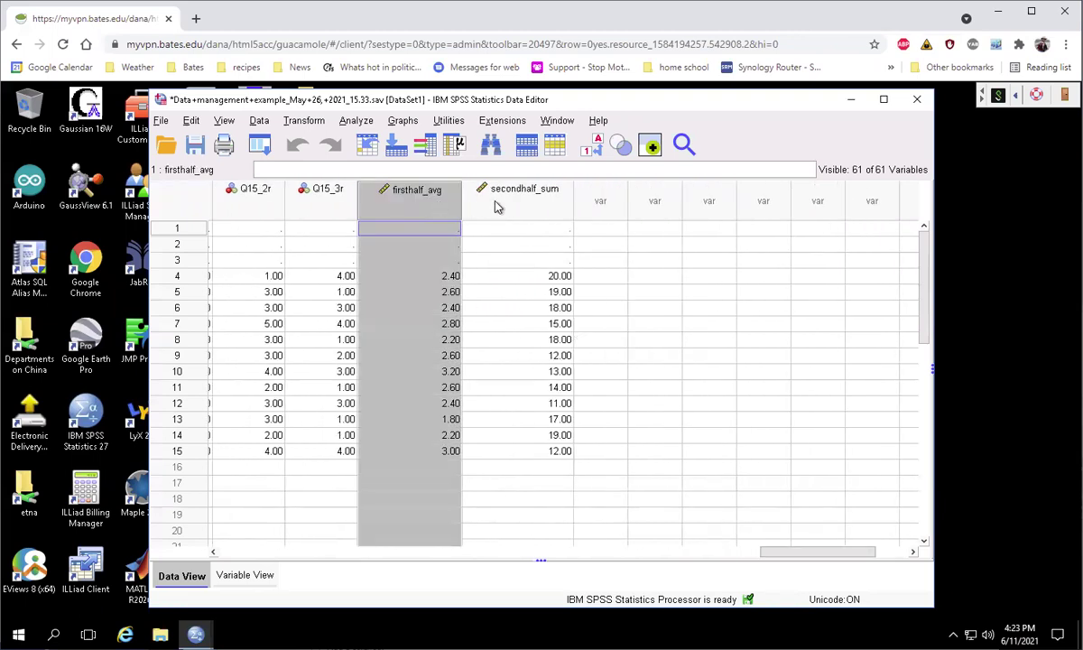
click(473, 191)
scroll(733, 523, left, 2)
click(499, 216)
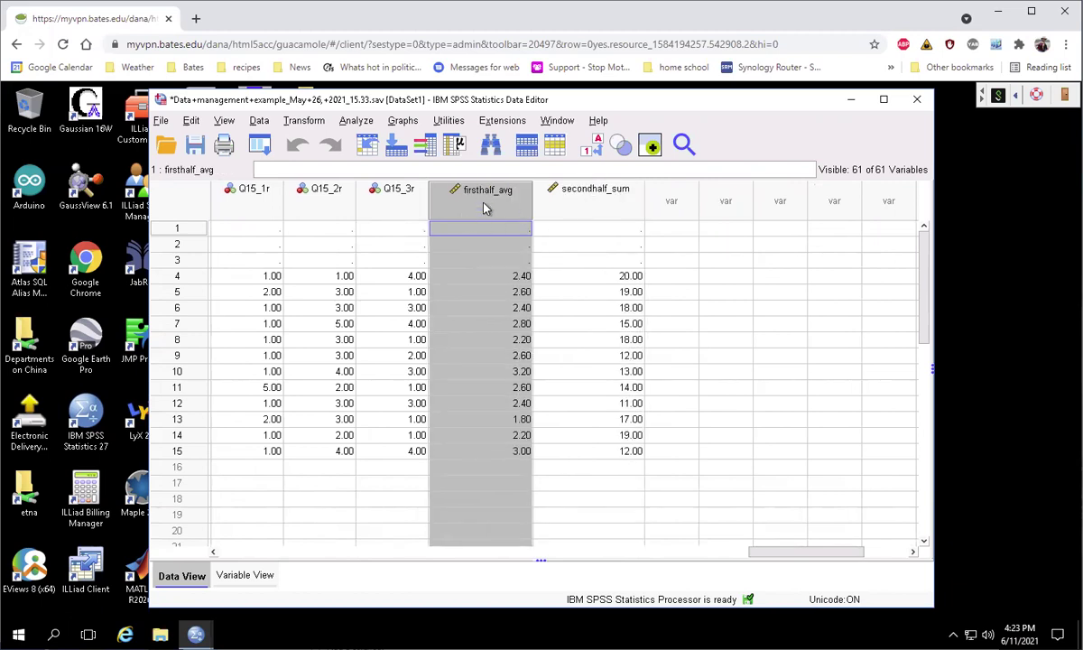
click(270, 199)
click(333, 197)
click(399, 197)
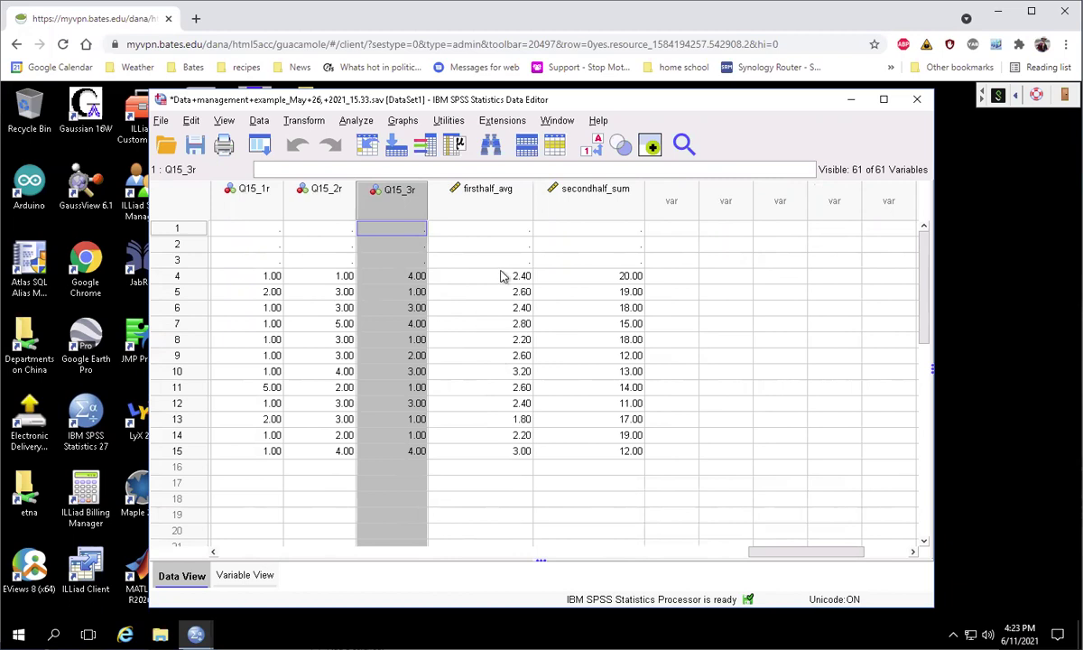
drag(819, 560, 511, 551)
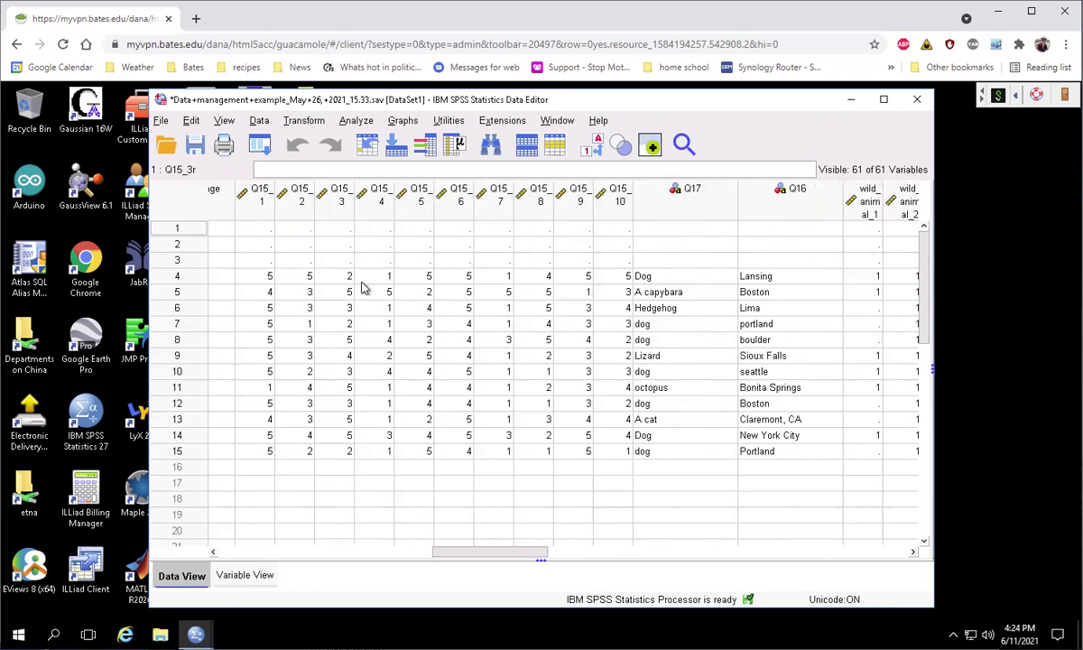
Start a Reliability Analysis with the Alpha model and add Q15_1r, Q15_2r and Q15_3r as items
click(355, 121)
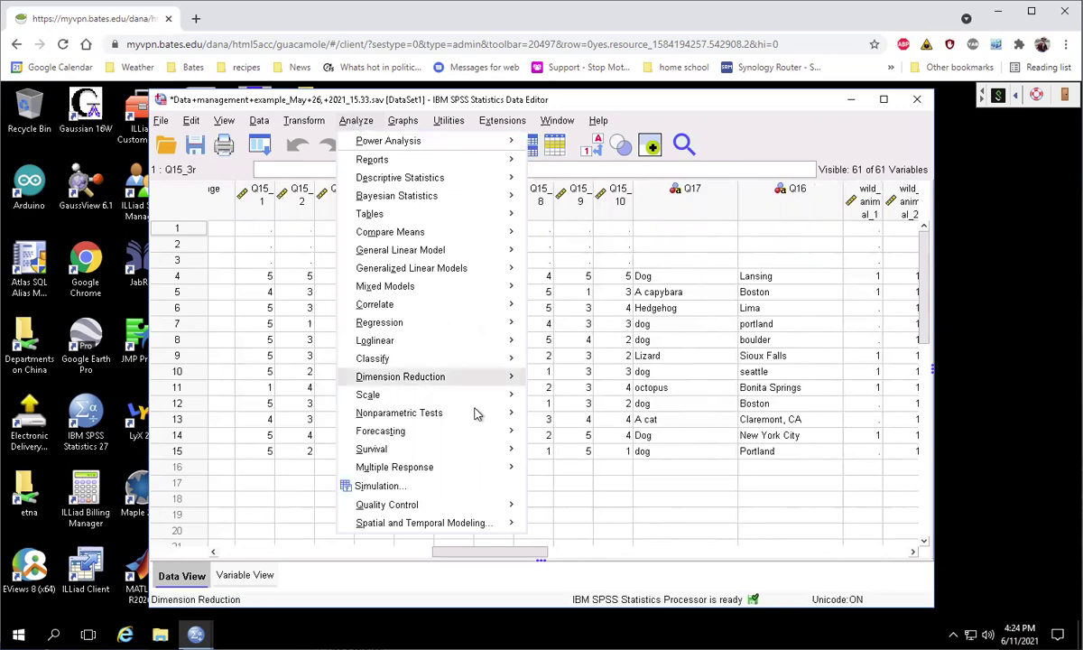
mouse_move(470, 394)
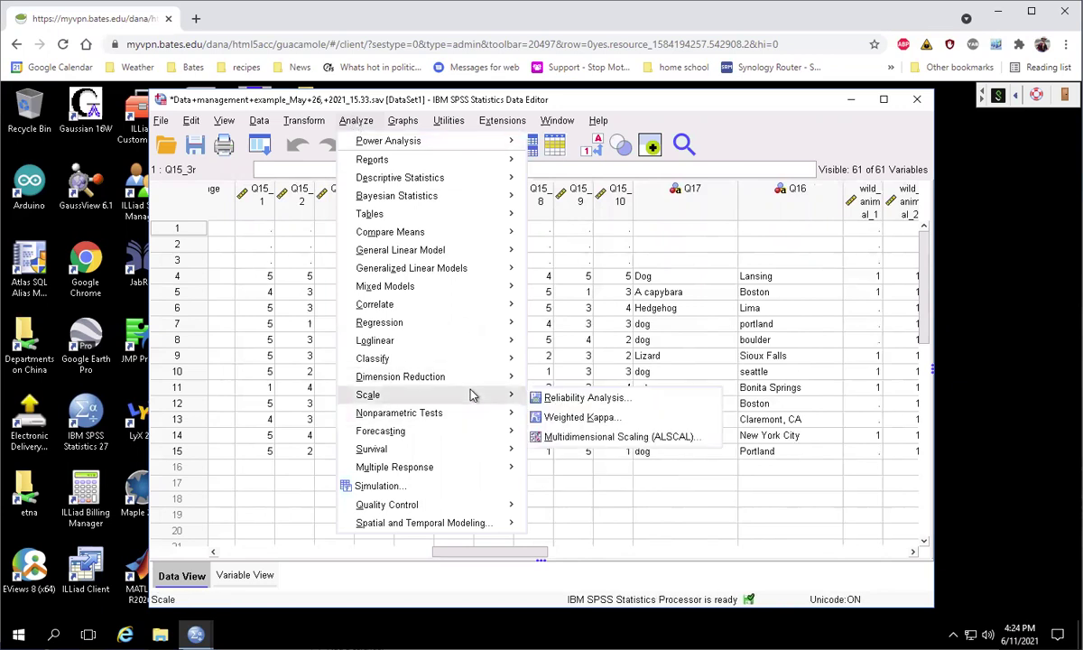
click(629, 397)
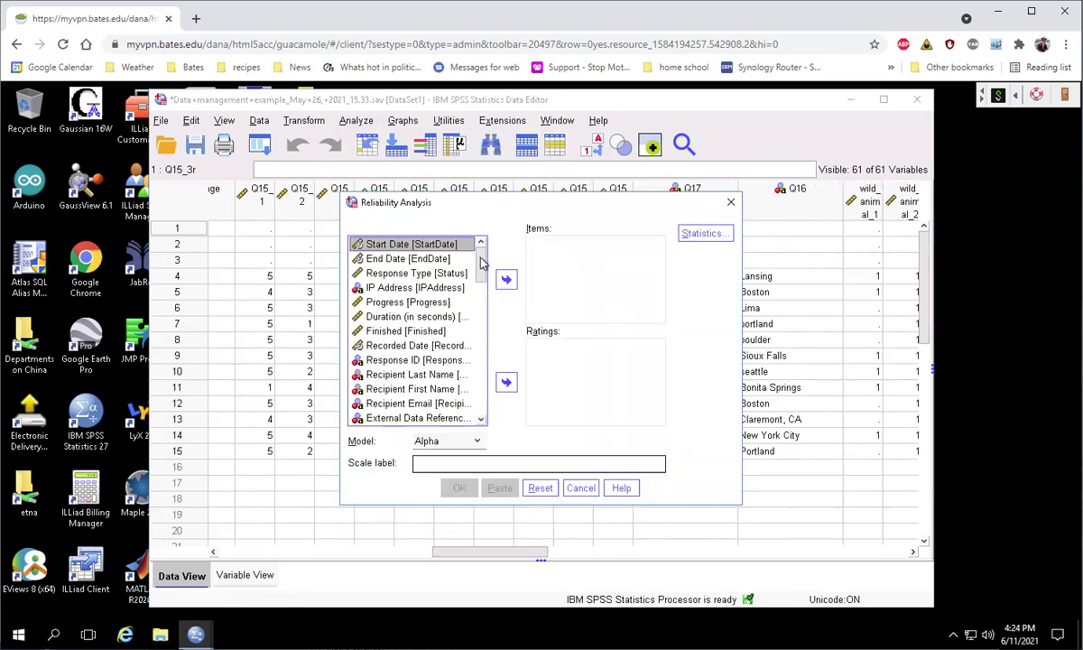
drag(482, 272, 483, 419)
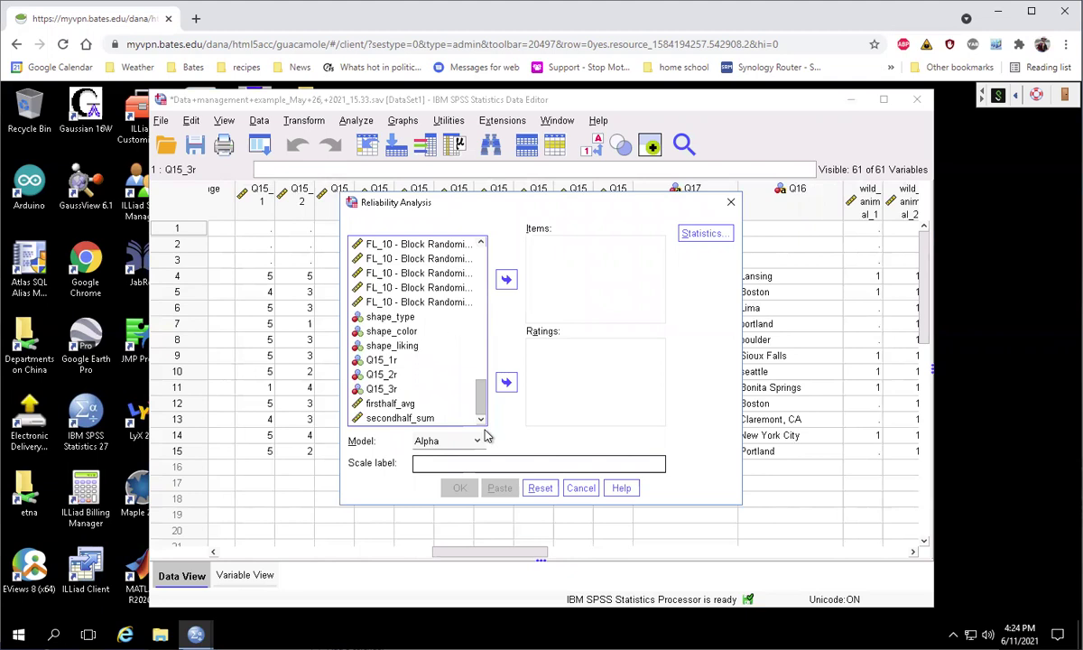
click(387, 360)
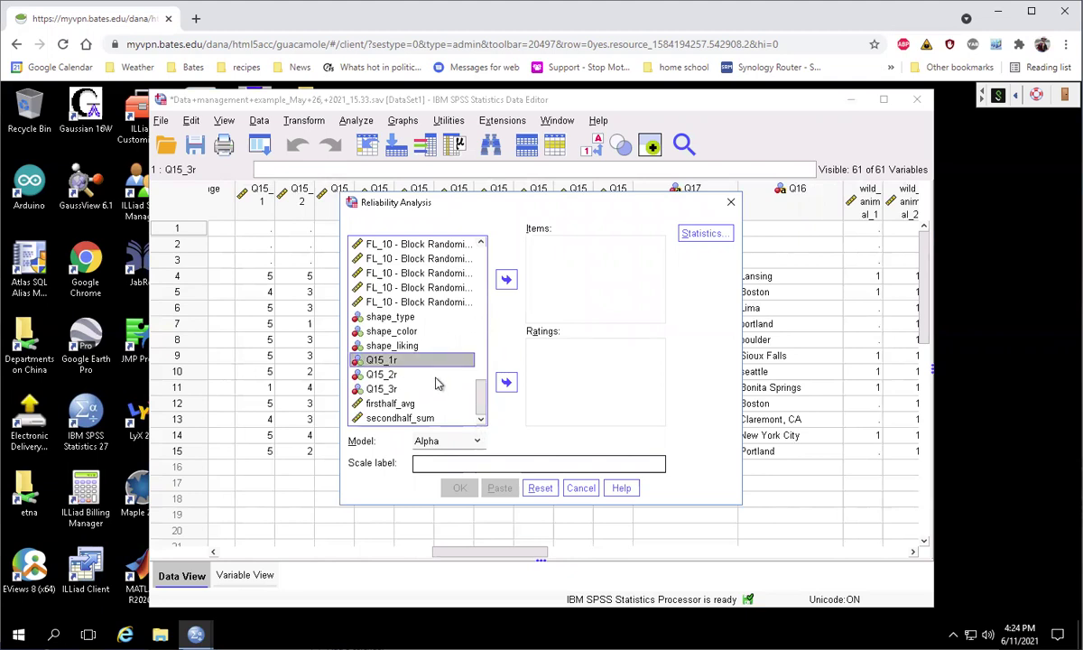
shift+click(388, 391)
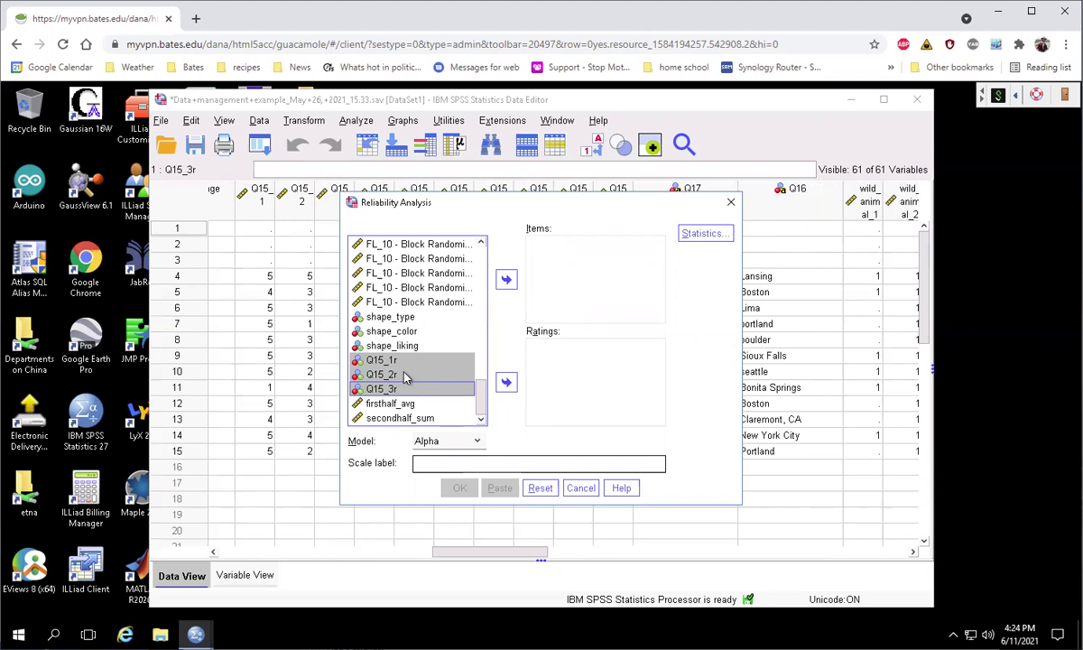
click(506, 281)
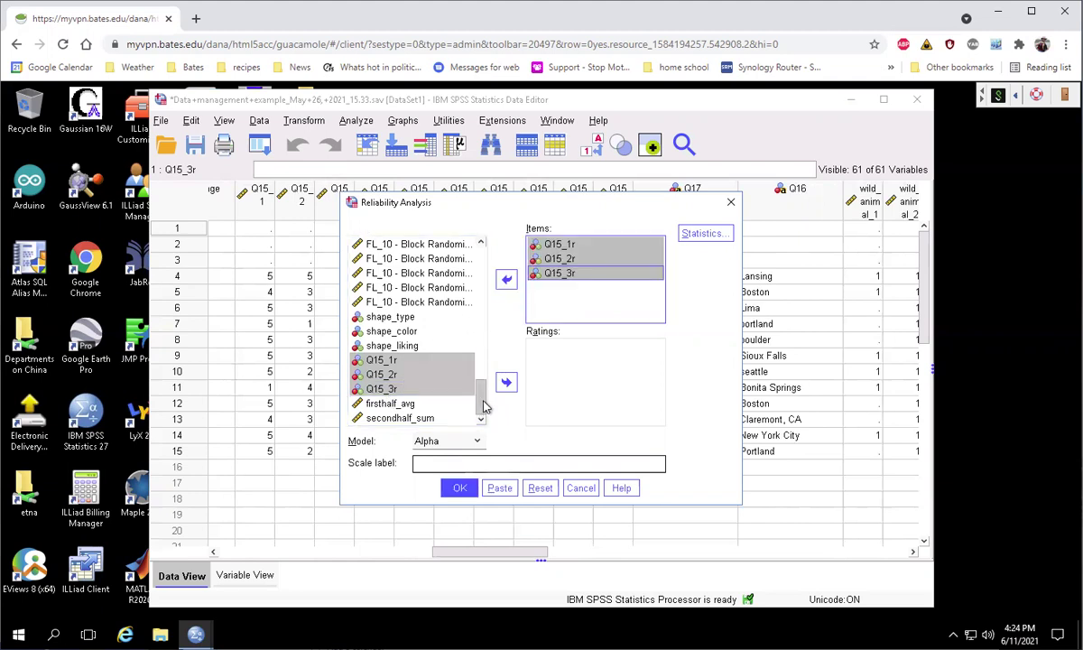
Show variable names in the source list, add Q15_4 and Q15_5 to the items, and run the analysis with scale label First Half
drag(483, 386, 483, 300)
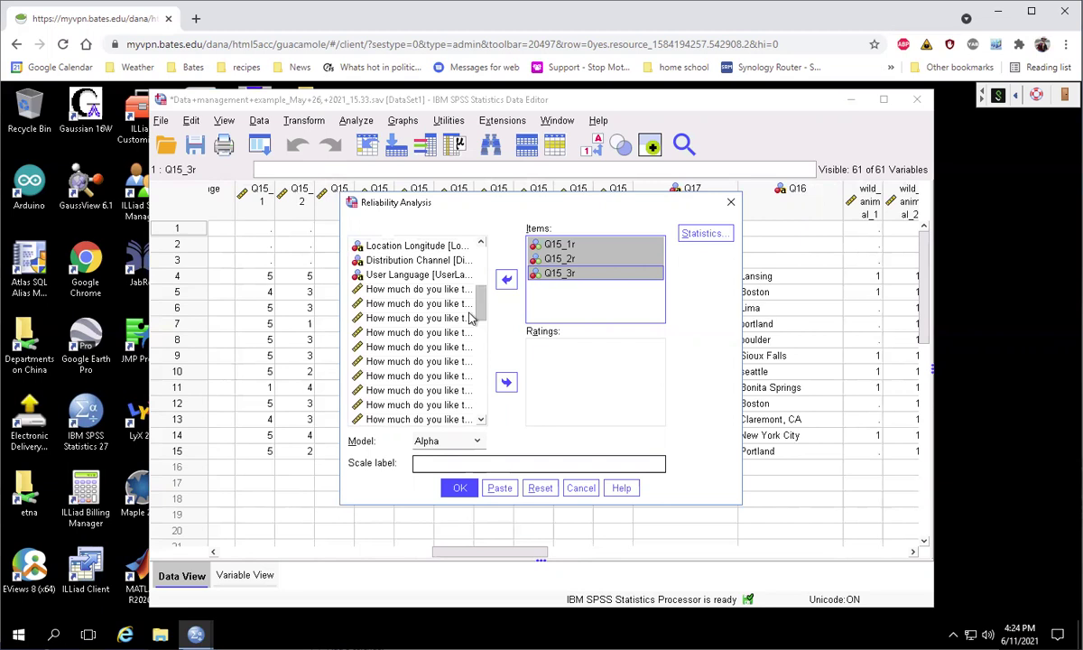
right_click(408, 307)
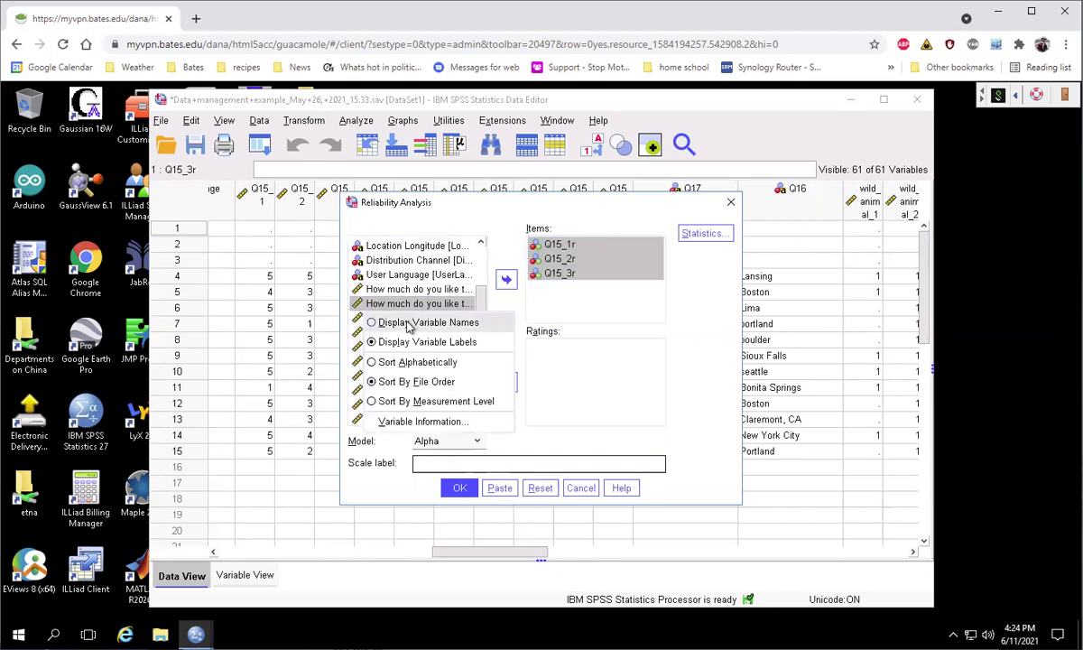
click(413, 324)
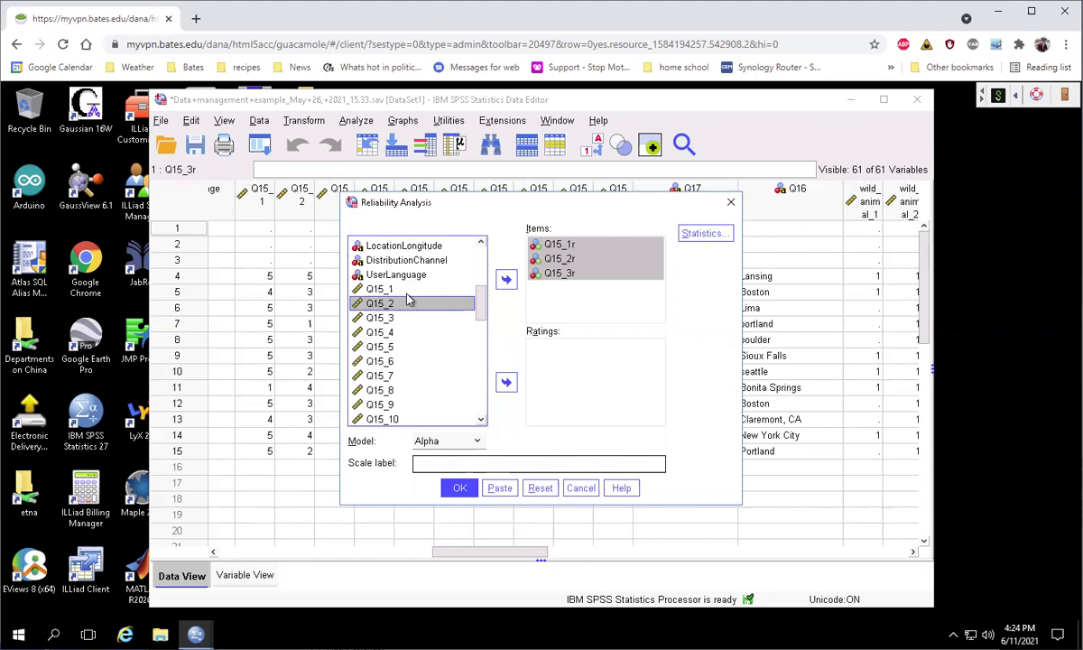
click(417, 336)
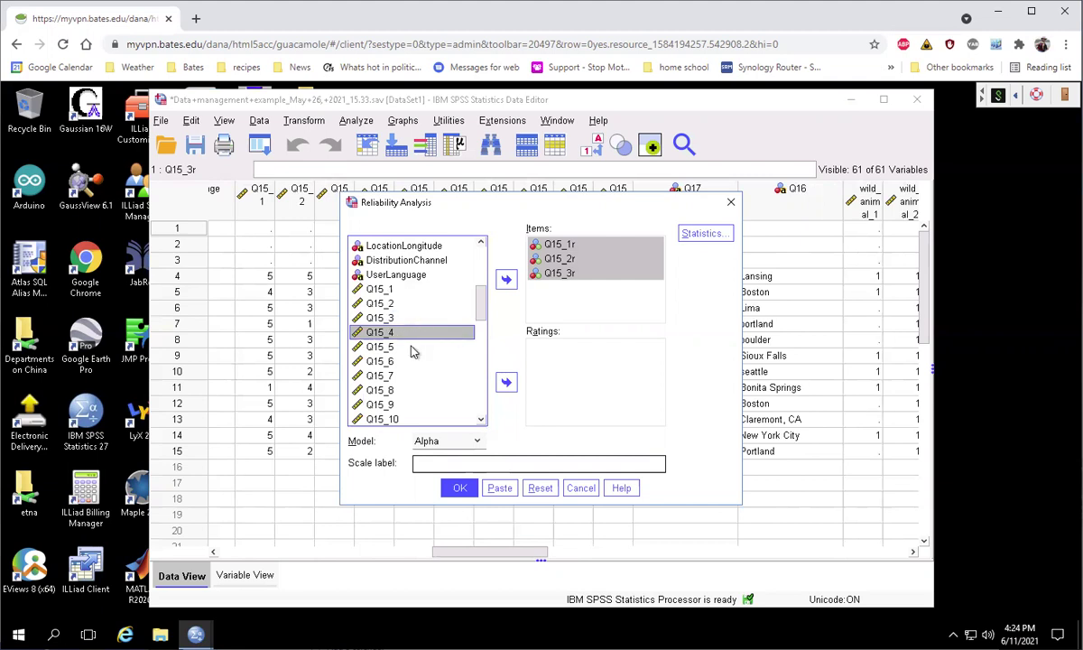
shift+click(406, 348)
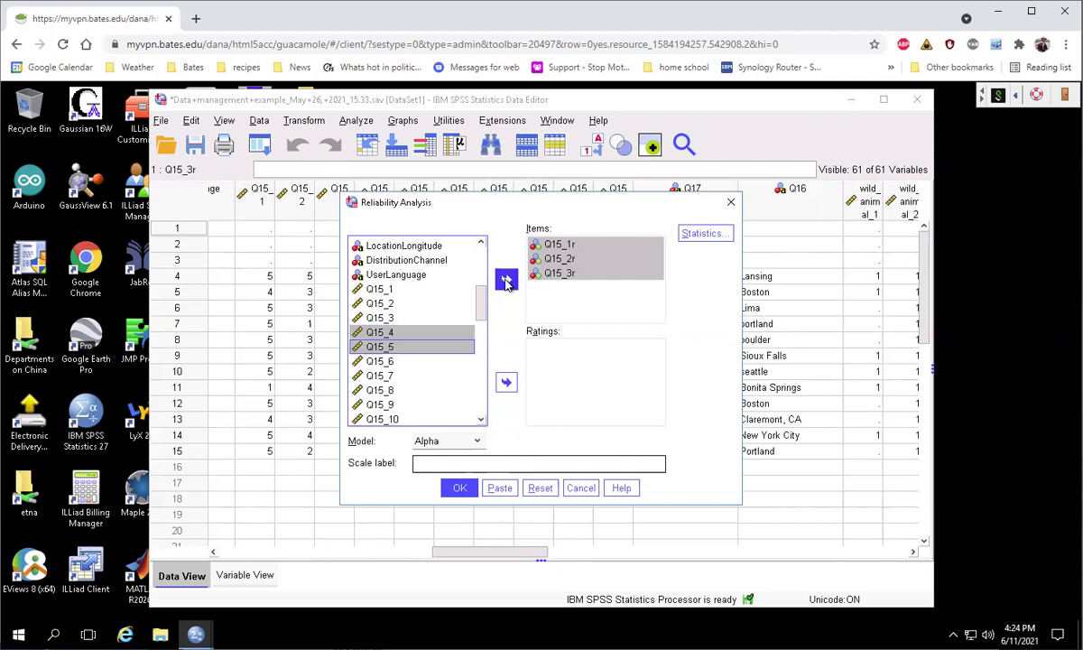
click(506, 280)
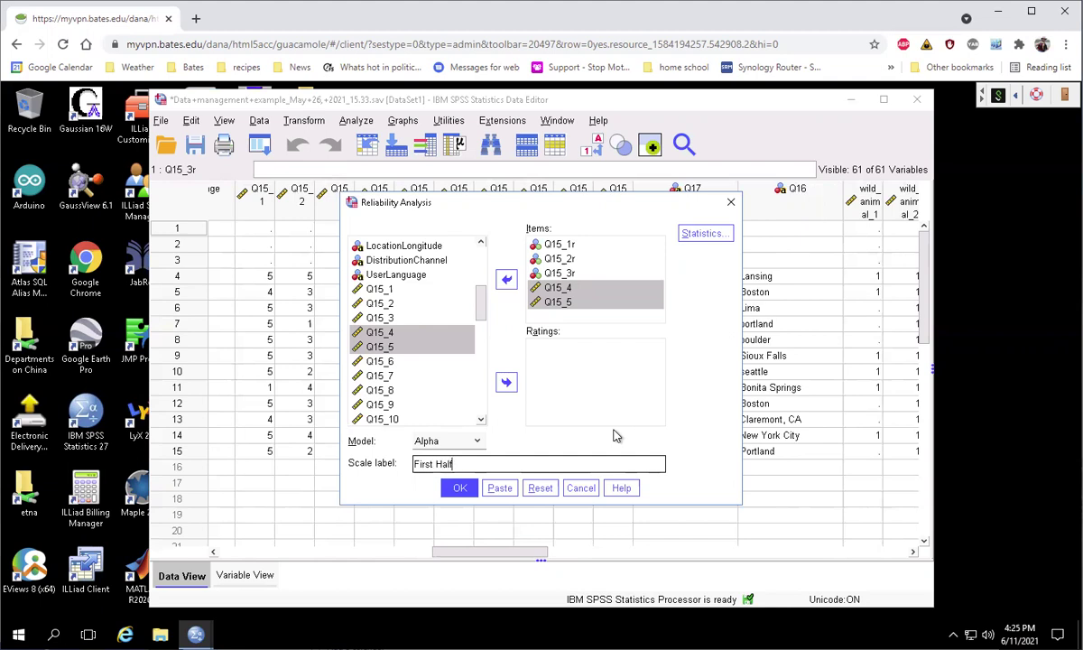
click(462, 489)
click(460, 487)
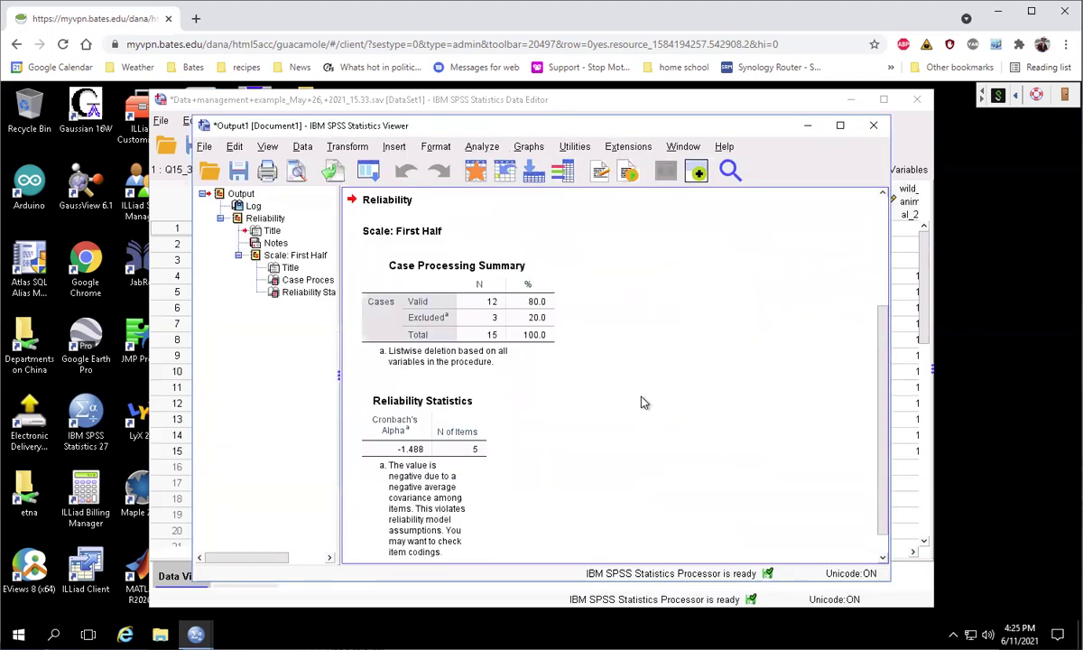
Examine the First Half scale's case processing summary, Cronbach's alpha and the footnote in the reliability output
click(398, 430)
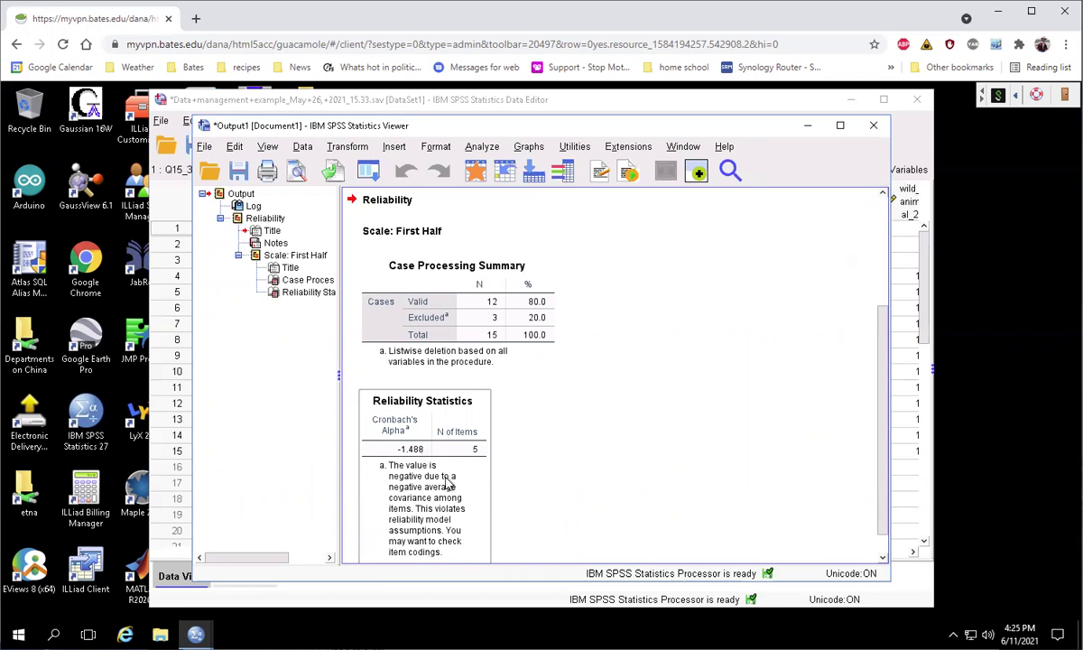
click(438, 386)
click(443, 400)
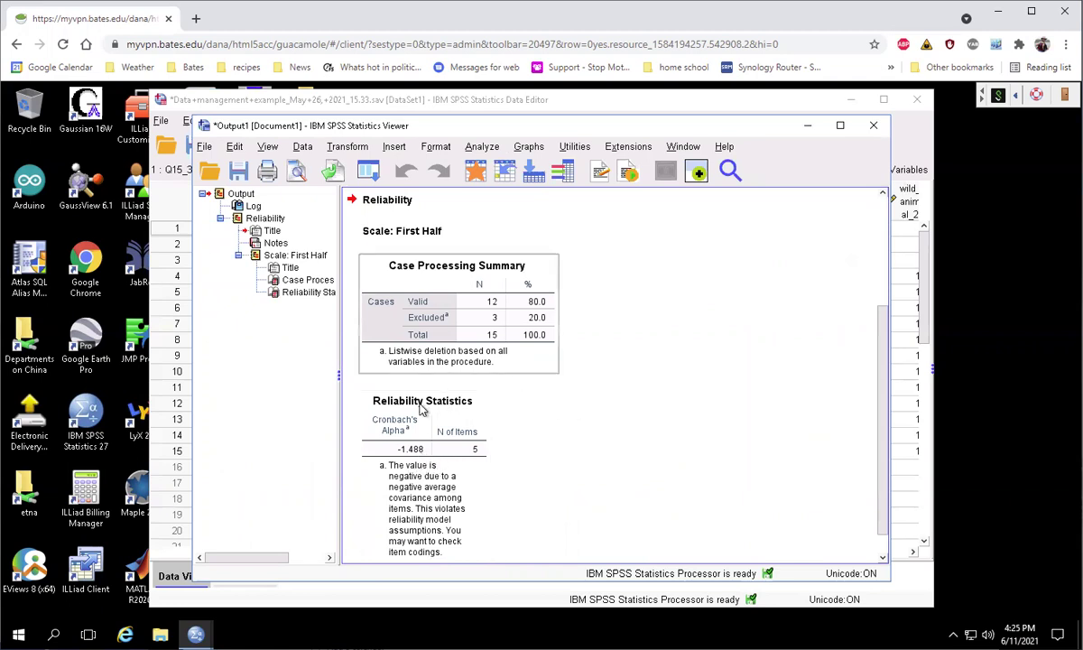
click(622, 443)
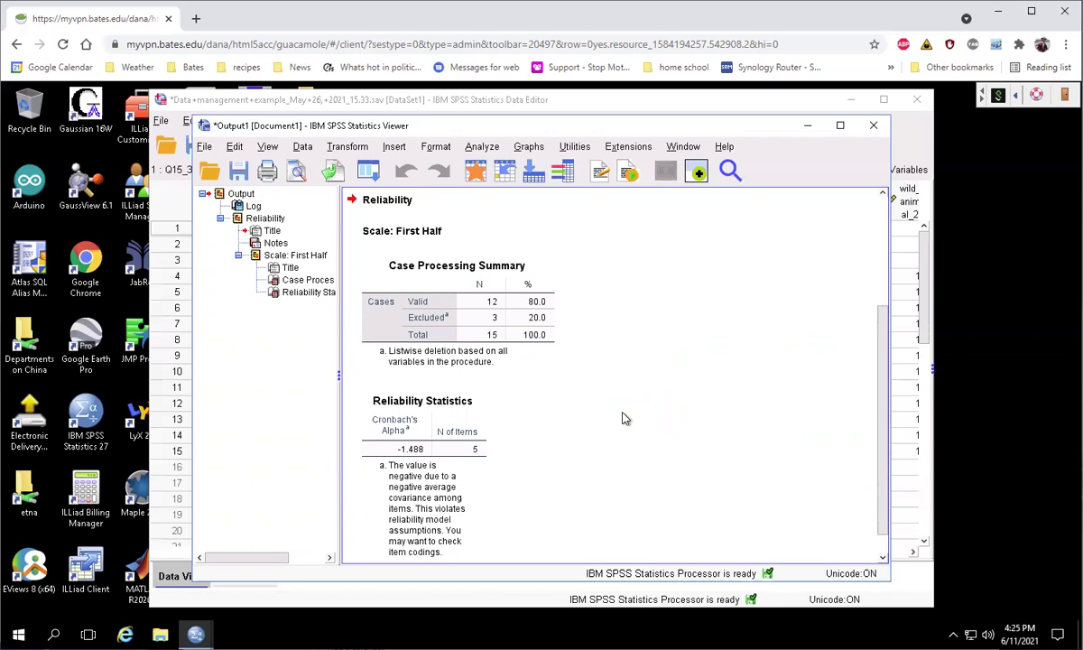
click(421, 472)
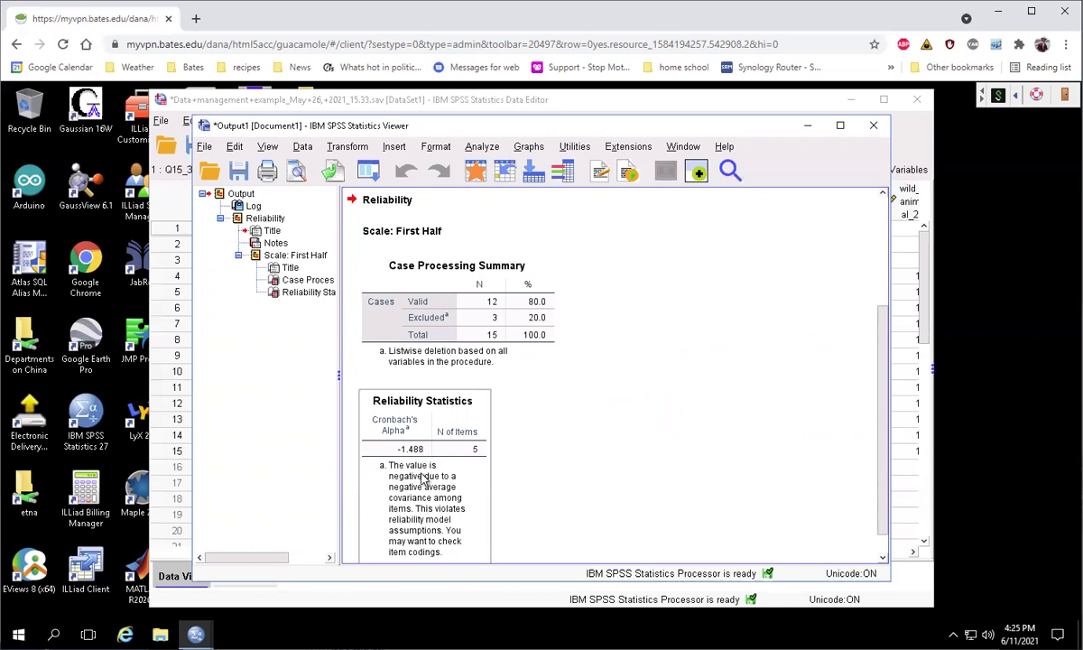
click(577, 416)
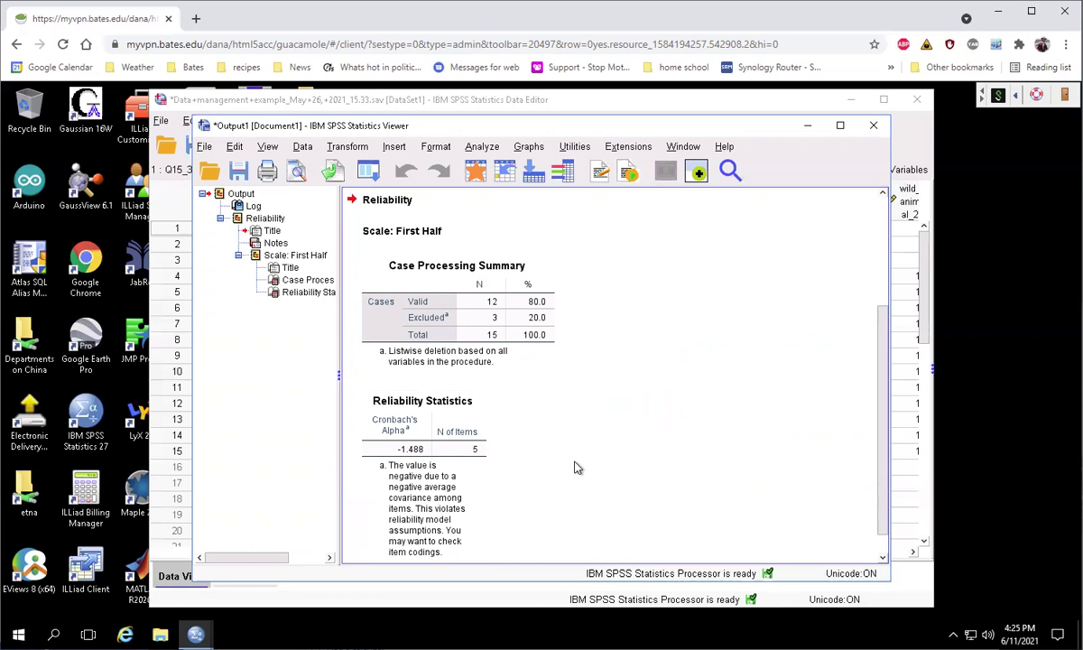
click(388, 460)
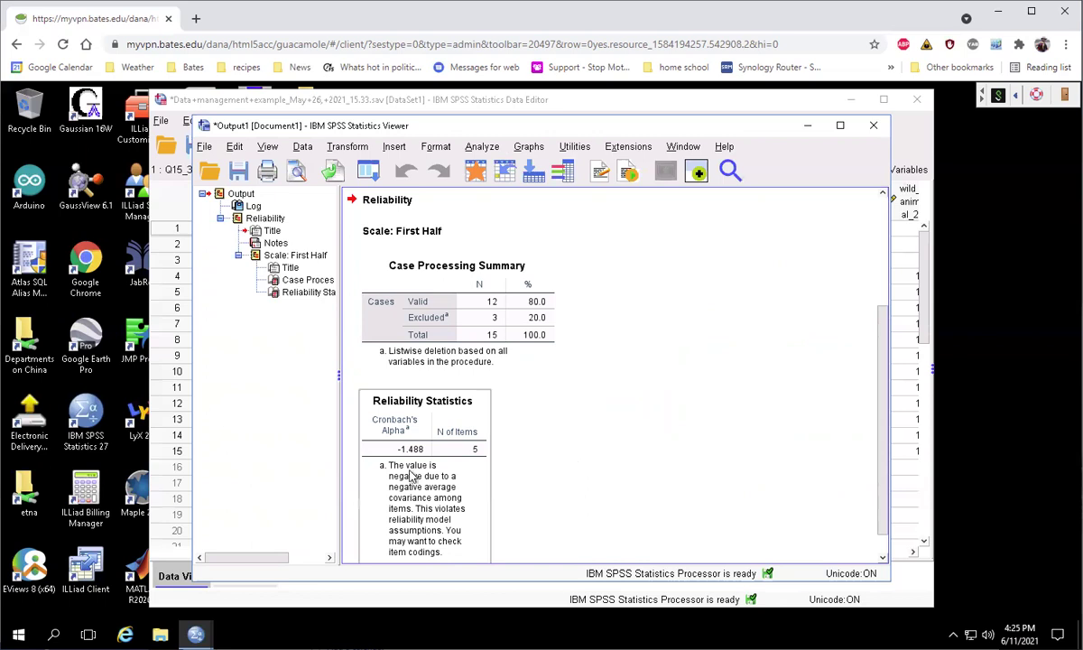
click(582, 441)
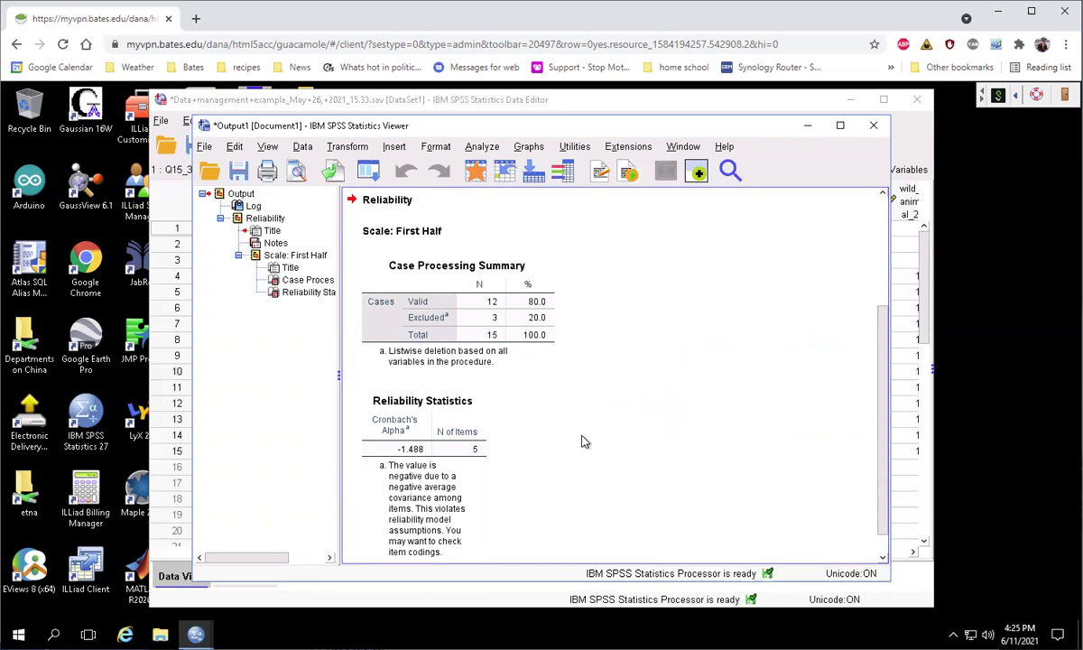
click(411, 403)
click(595, 452)
click(399, 446)
click(676, 459)
click(402, 231)
Reopen the Reliability Analysis, reset its settings and display the source variables by name
click(341, 146)
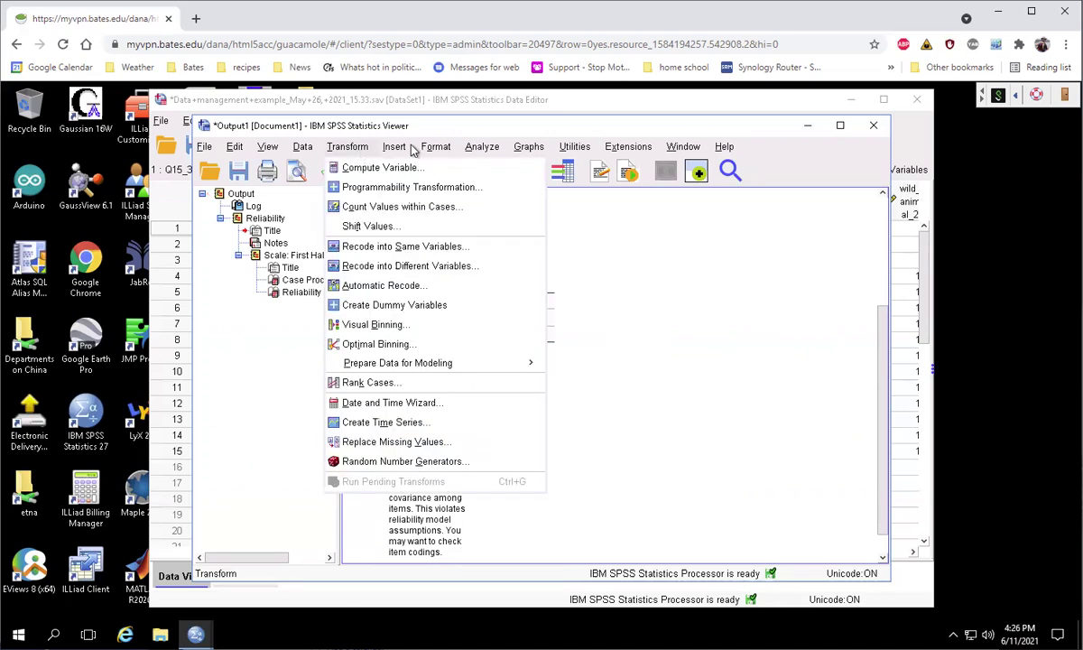
mouse_move(392, 149)
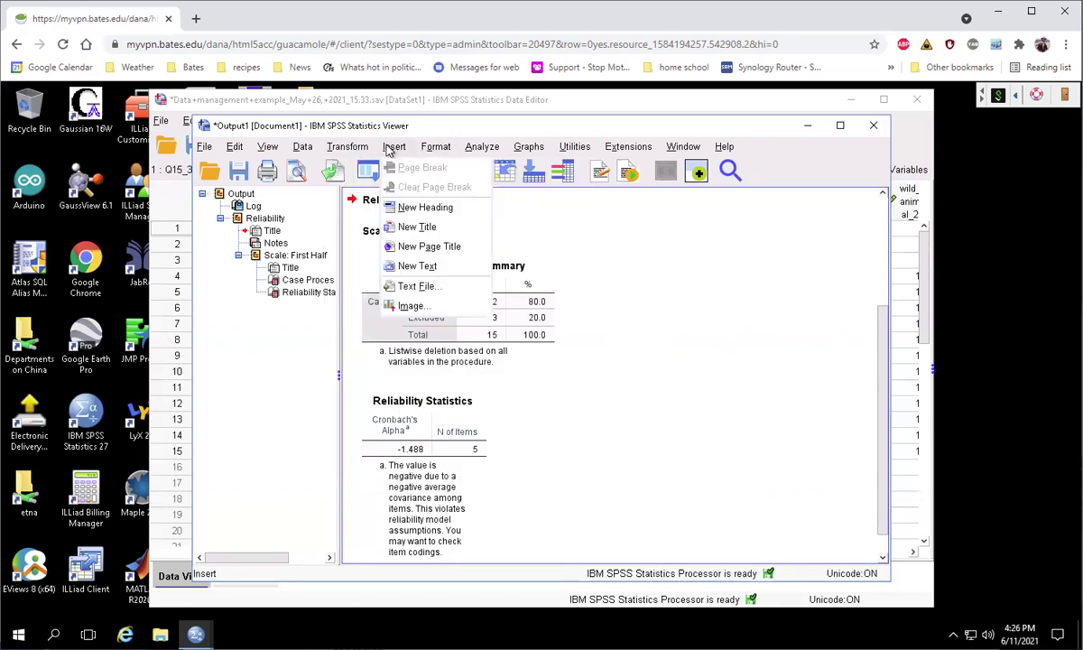
mouse_move(482, 149)
mouse_move(557, 375)
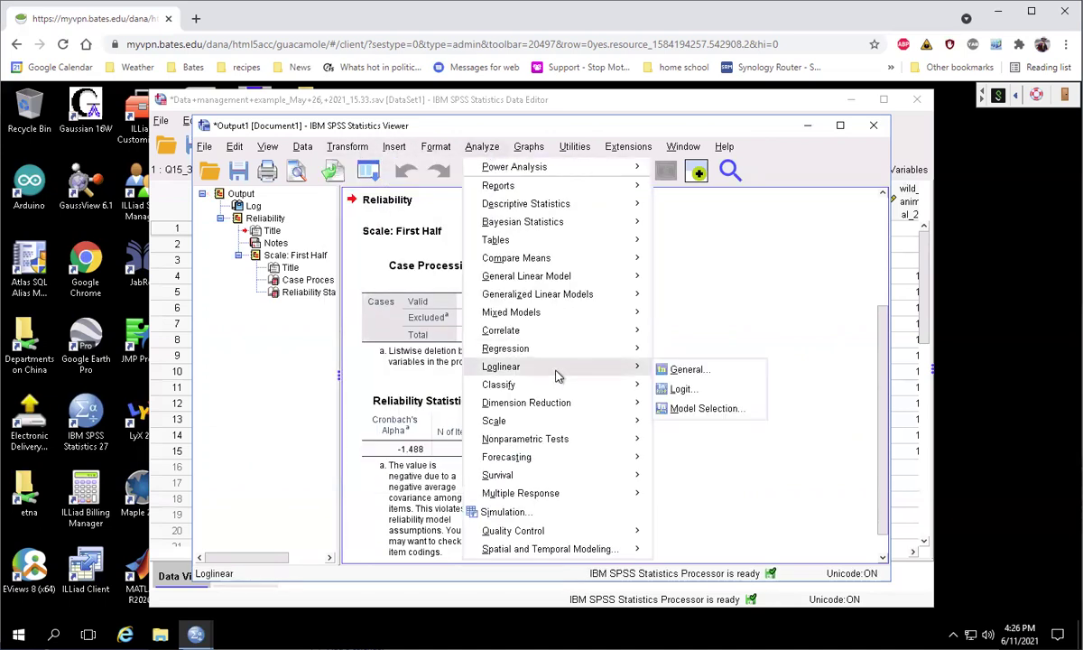
mouse_move(636, 420)
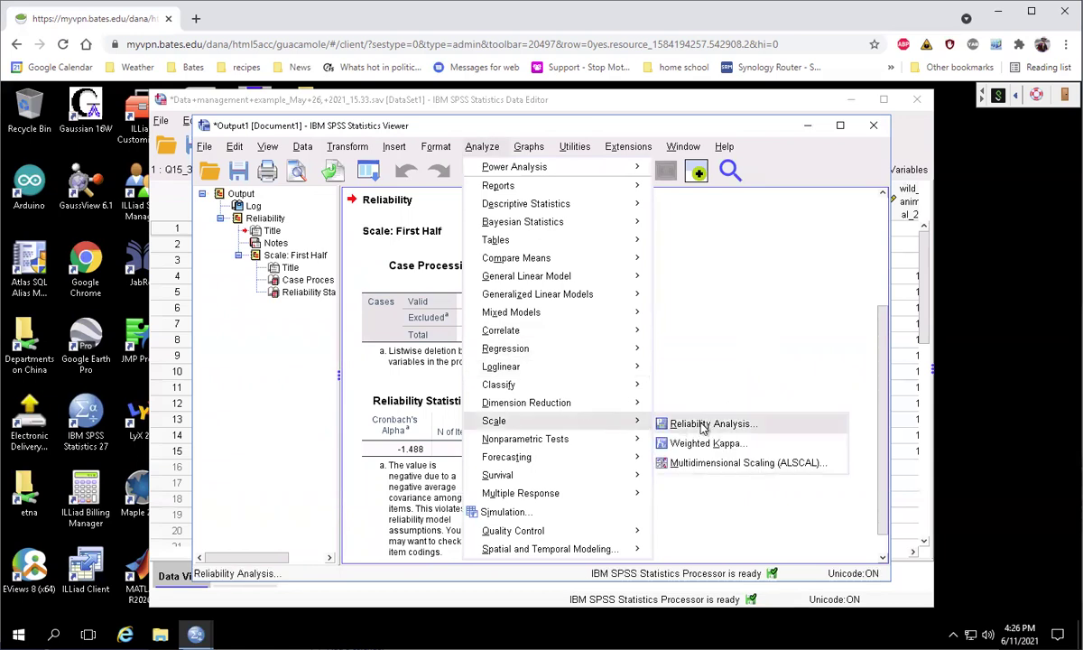
click(720, 424)
click(539, 487)
scroll(478, 409, down, 10)
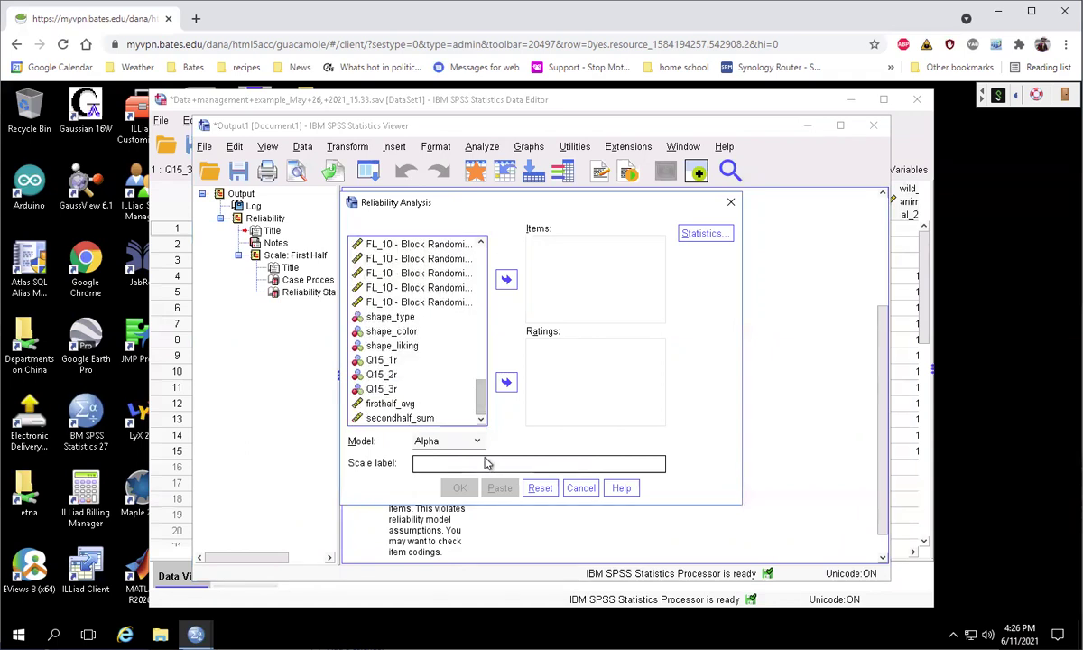
right_click(410, 303)
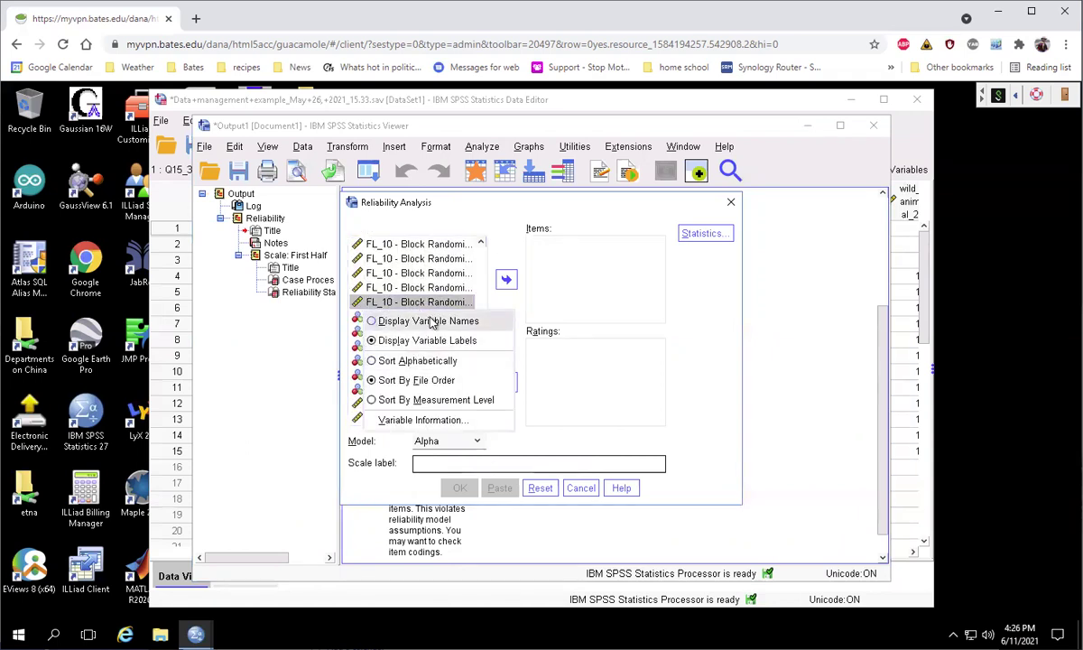
click(416, 321)
Add Q15_6 through Q15_10 as items and run the reliability analysis with the scale label SEcond half
drag(486, 362, 411, 302)
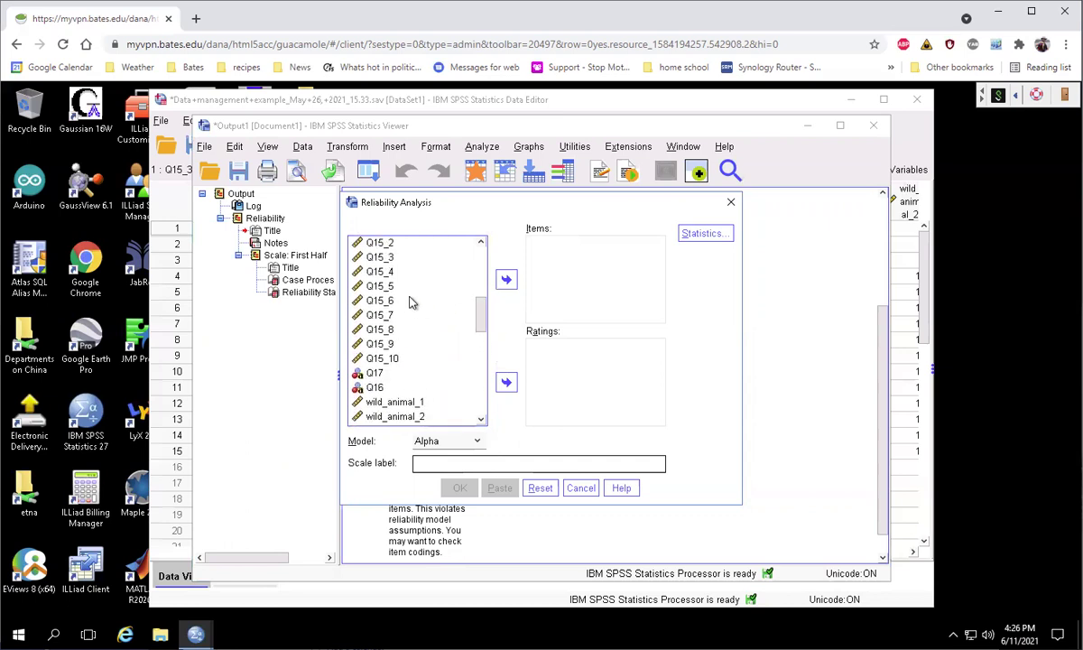
click(386, 300)
shift+click(371, 357)
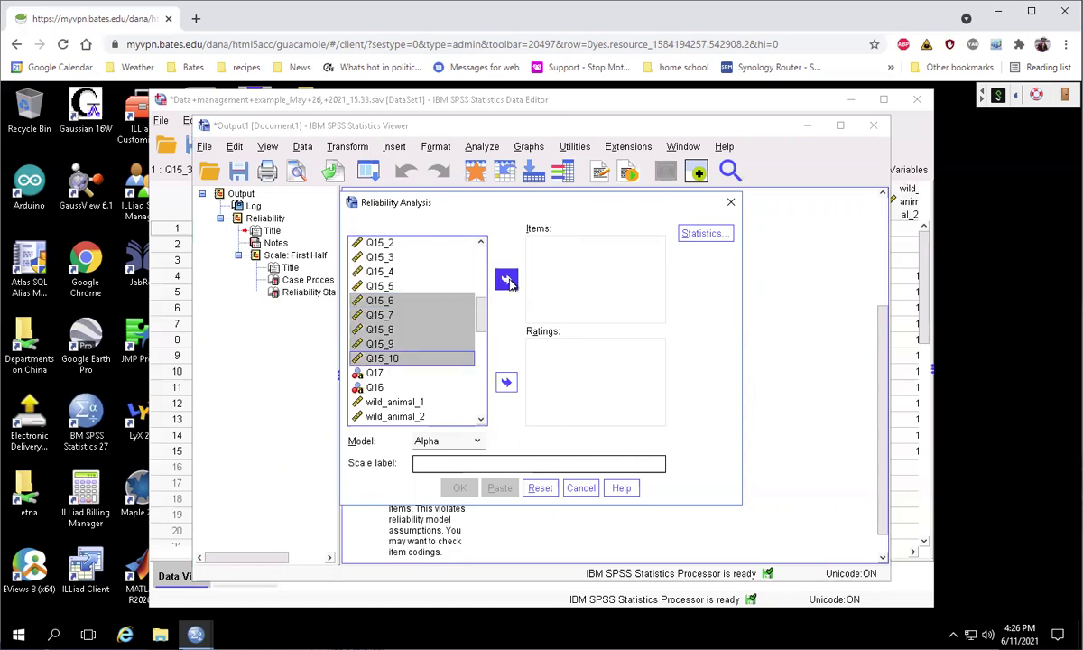
click(506, 280)
click(441, 463)
text(SEco)
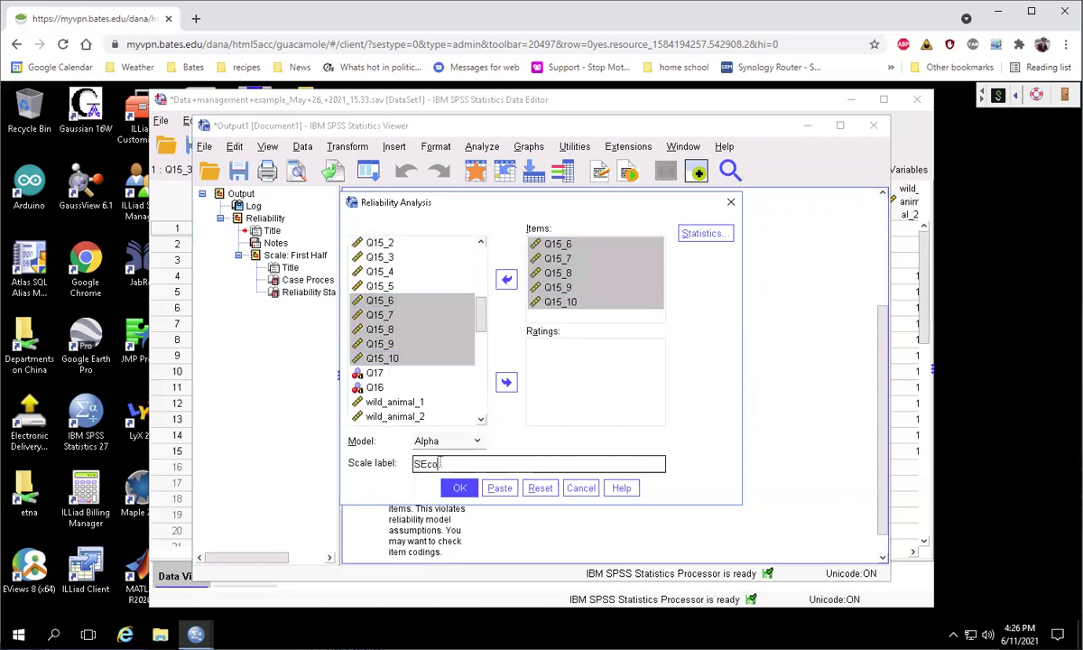
text(nd half)
click(451, 490)
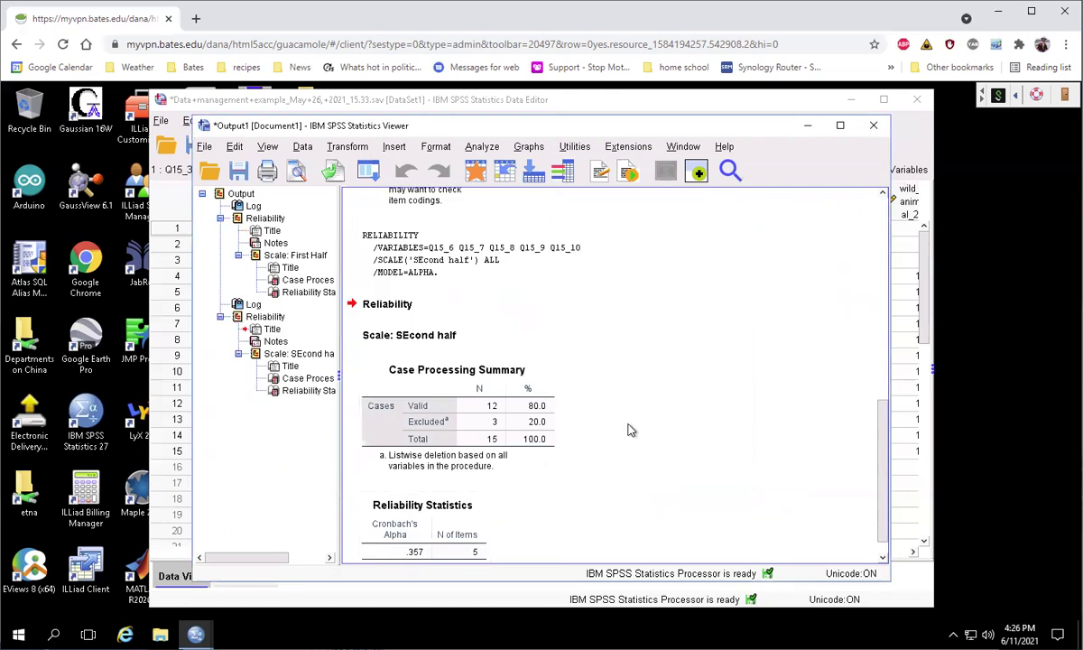
Examine the Cronbach's alpha and scale title in the second-half reliability output
click(424, 526)
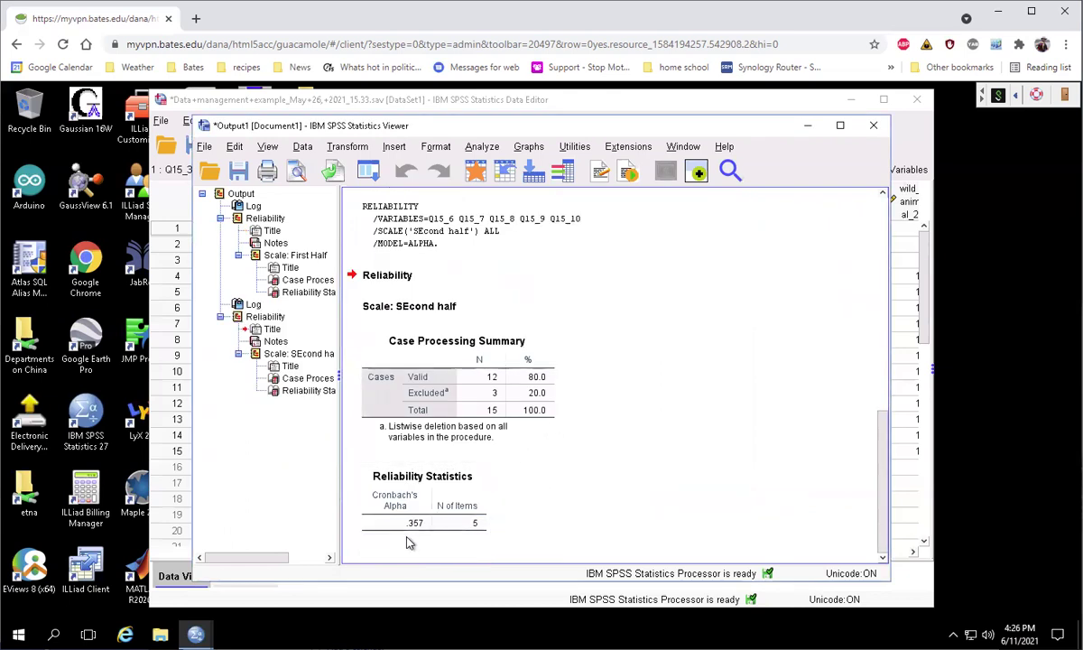
click(572, 424)
click(453, 310)
click(614, 375)
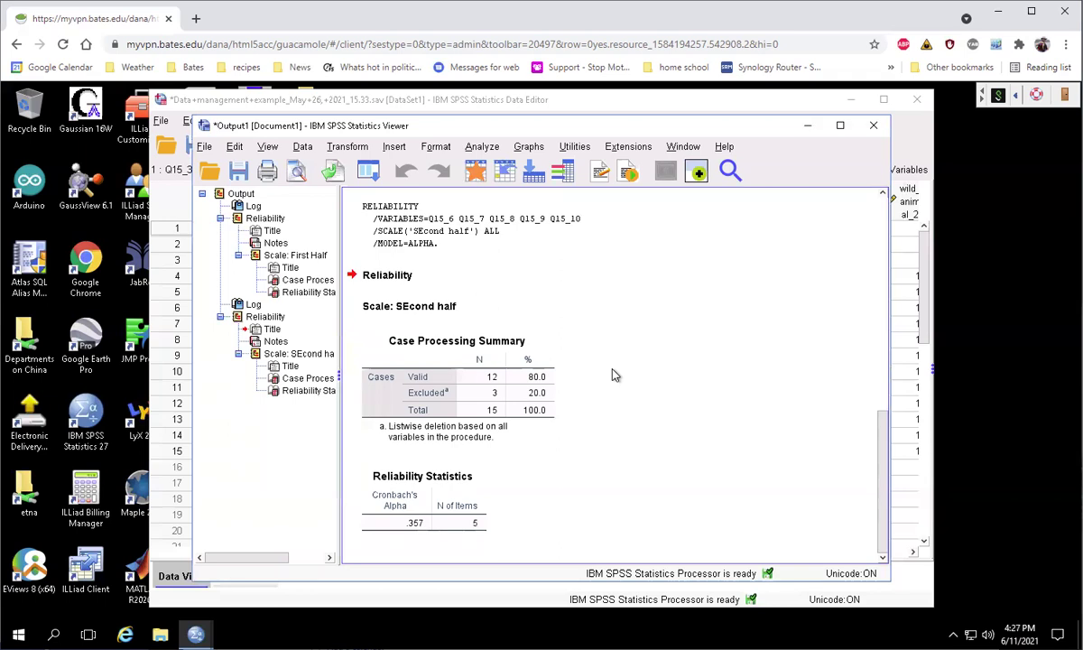